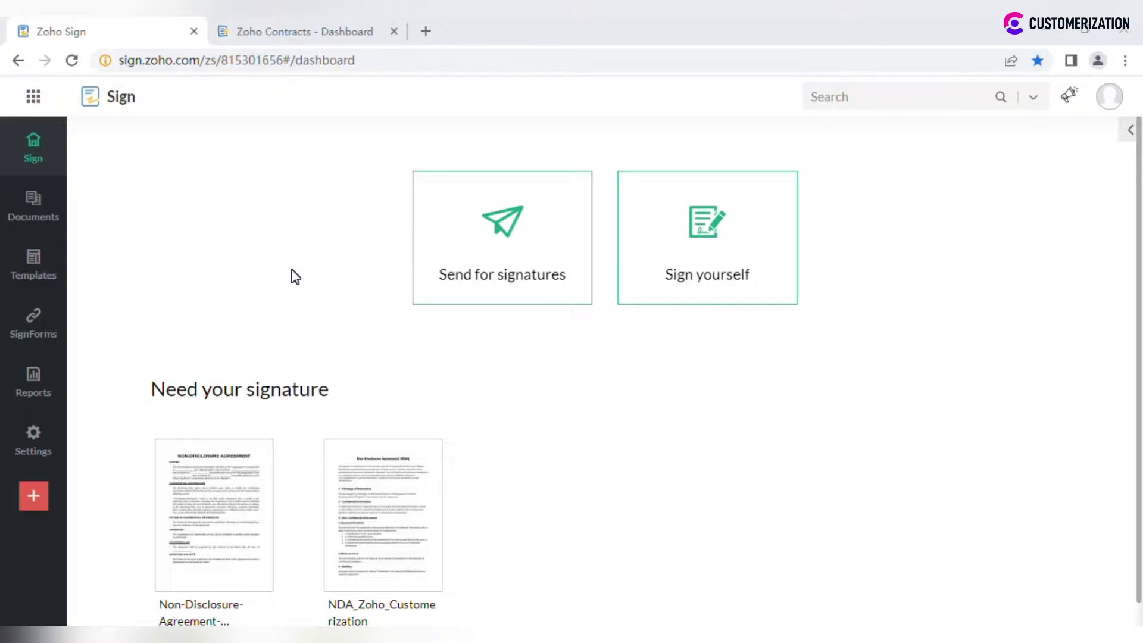
- Check the linked Zoho Sign account under Admin > E-Signature and hide the webinar popup
{"action": "left_click", "coordinate": [357, 31]}
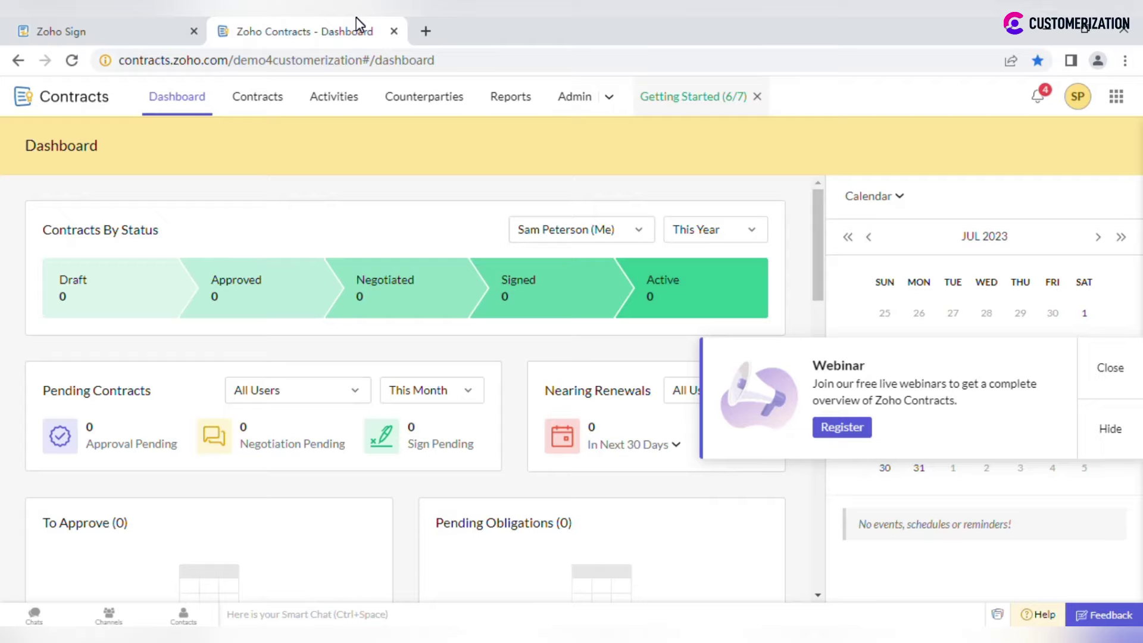
{"action": "left_click", "coordinate": [581, 98]}
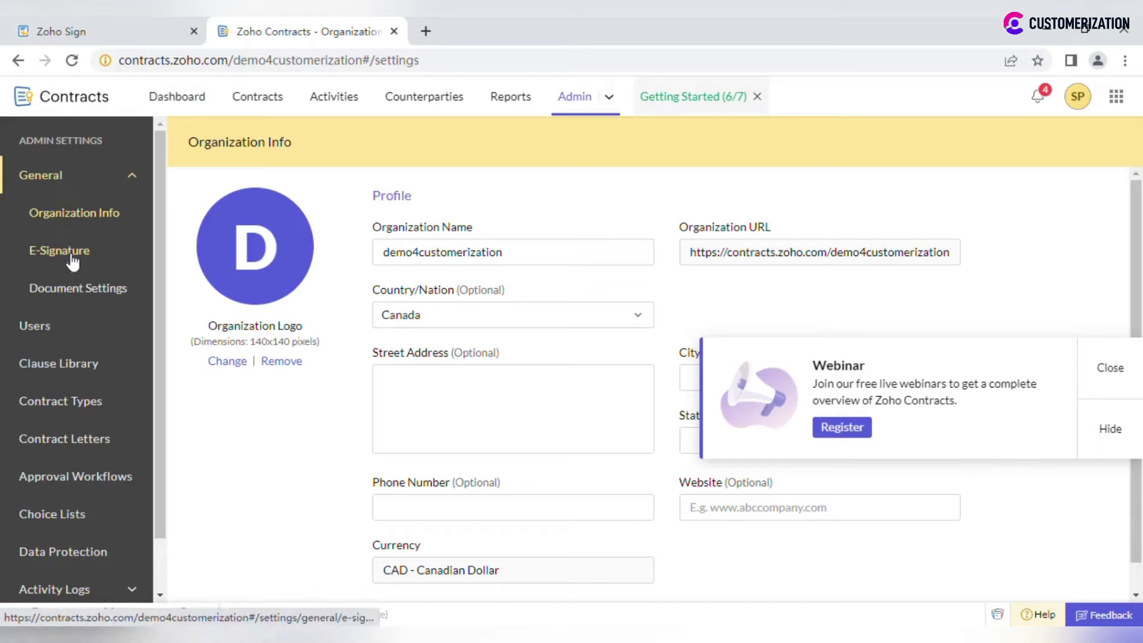
{"action": "left_click", "coordinate": [60, 250]}
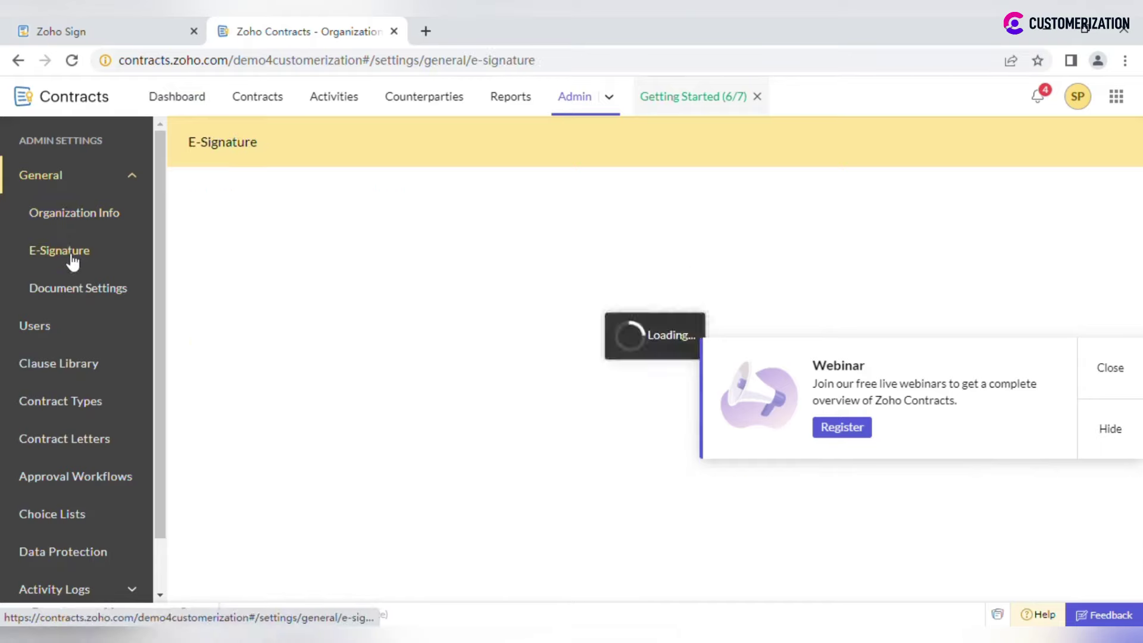
{"action": "left_click", "coordinate": [1110, 429]}
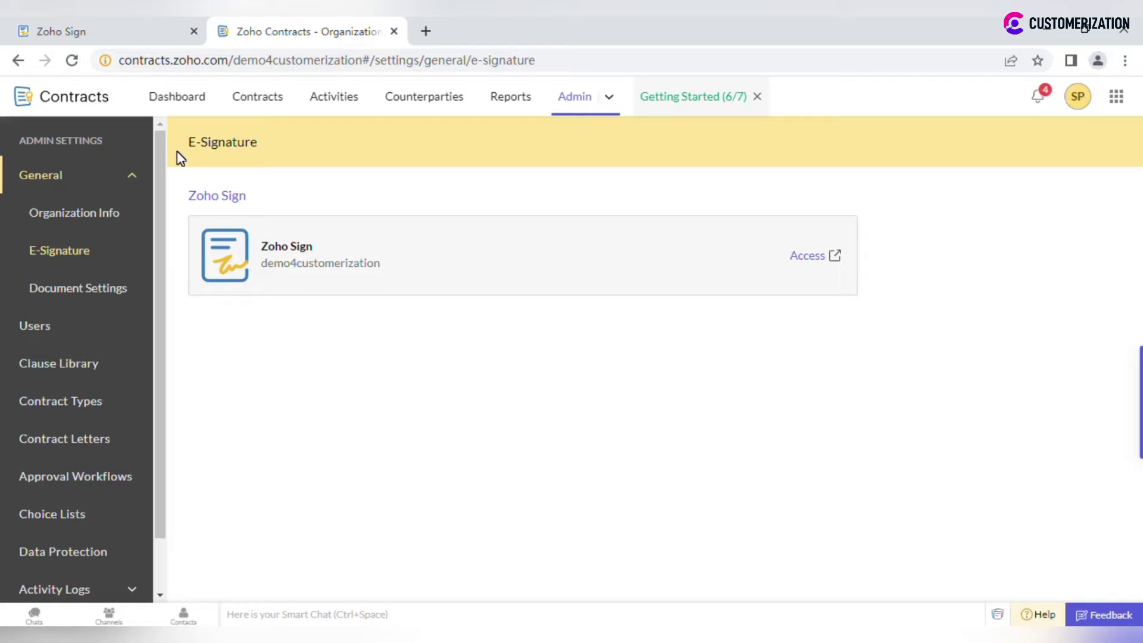
- Open the NDA_Zoho Sign contract from All My Contracts
{"action": "left_click", "coordinate": [266, 99]}
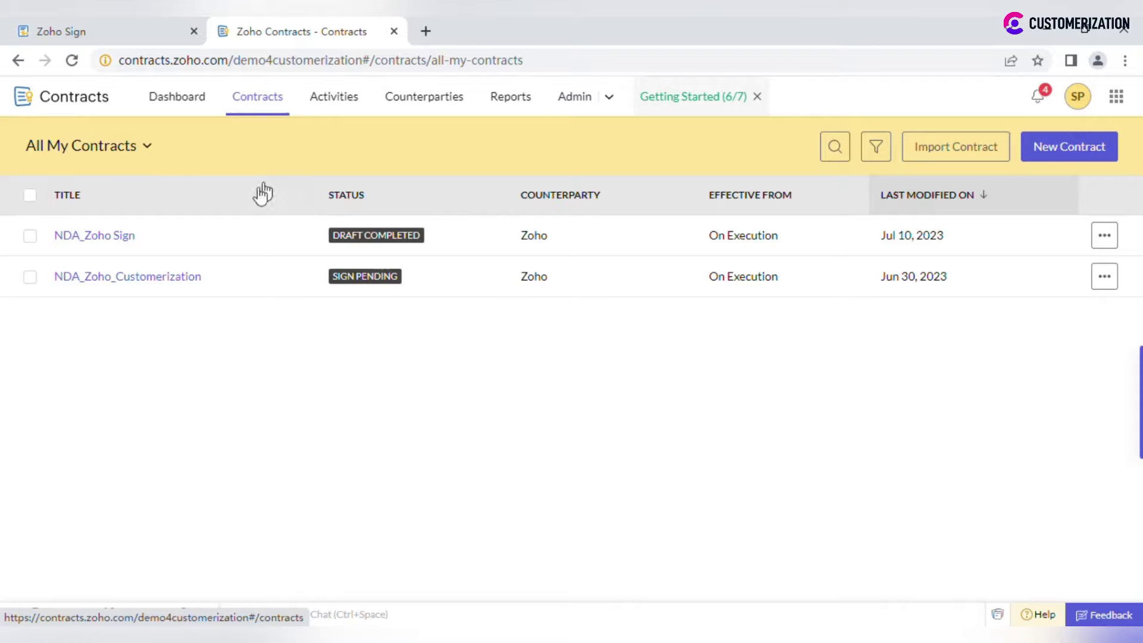
{"action": "left_click", "coordinate": [94, 236]}
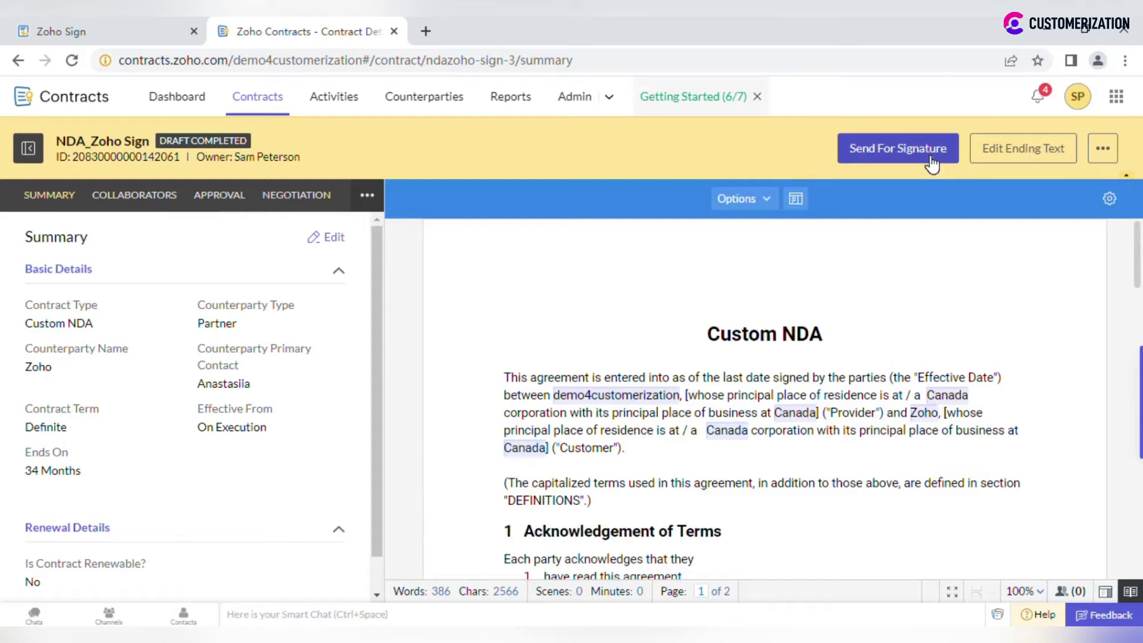
- Place Signature fields for both recipients on the two page-2 Signature lines
{"action": "left_click", "coordinate": [932, 159]}
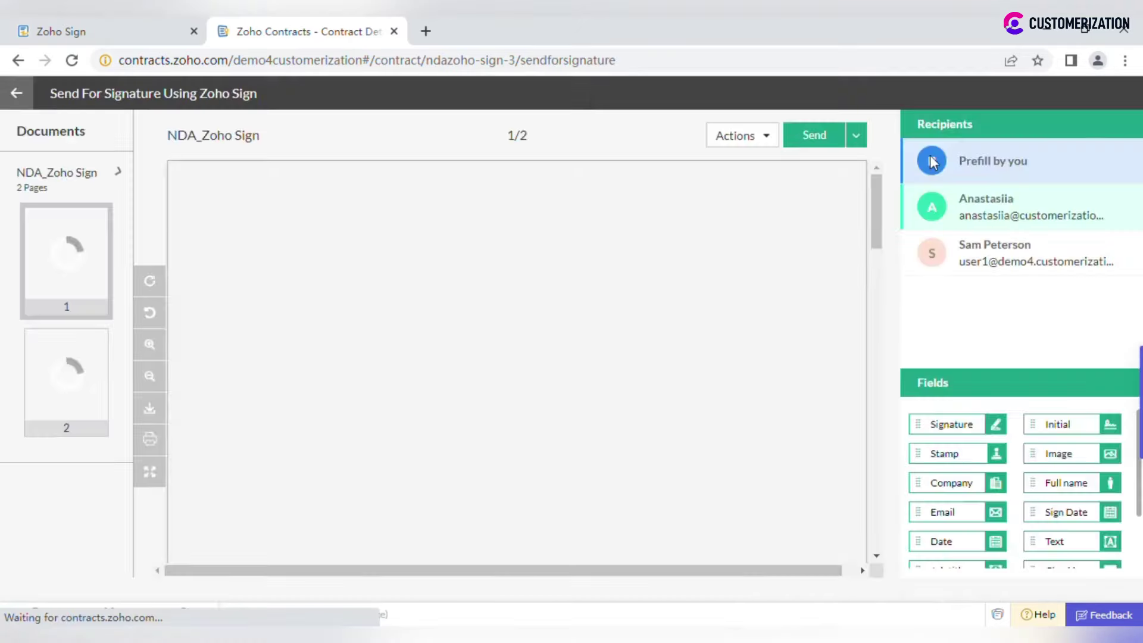
{"action": "scroll", "coordinate": [650, 411], "scroll_direction": "down", "scroll_amount": 5}
{"action": "scroll", "coordinate": [651, 411], "scroll_direction": "down", "scroll_amount": 2}
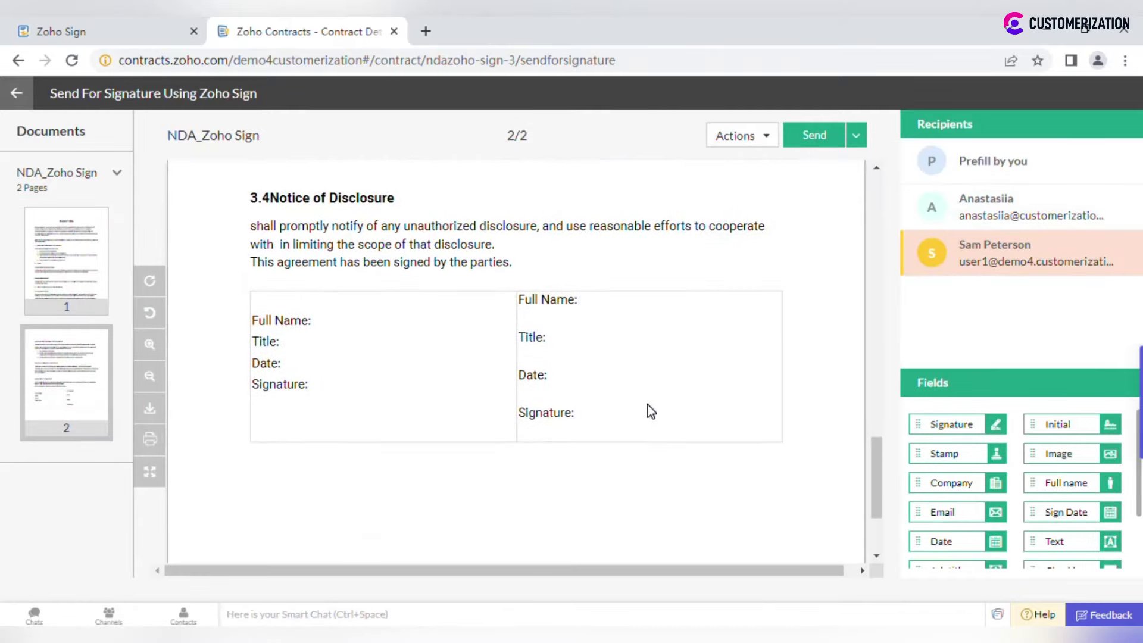
{"action": "mouse_move", "coordinate": [950, 425]}
{"action": "left_mouse_down"}
{"action": "mouse_move", "coordinate": [867, 437]}
{"action": "mouse_move", "coordinate": [661, 413]}
{"action": "left_mouse_up"}
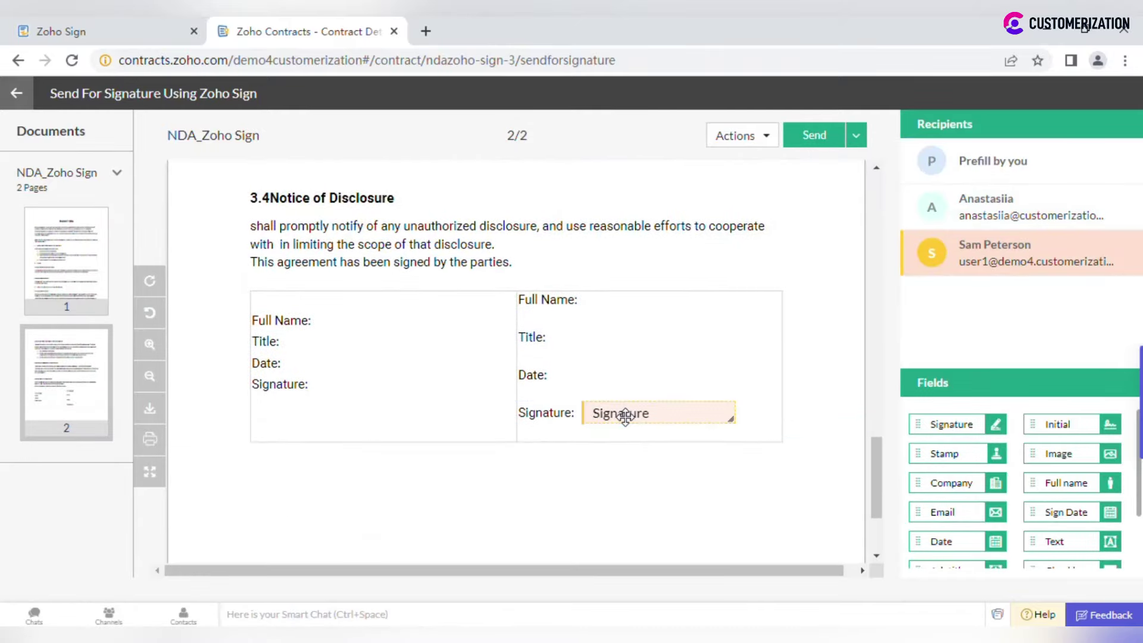
{"action": "left_click", "coordinate": [986, 207]}
{"action": "mouse_move", "coordinate": [952, 424]}
{"action": "left_mouse_down"}
{"action": "mouse_move", "coordinate": [622, 447]}
{"action": "mouse_move", "coordinate": [380, 386]}
{"action": "left_mouse_up"}
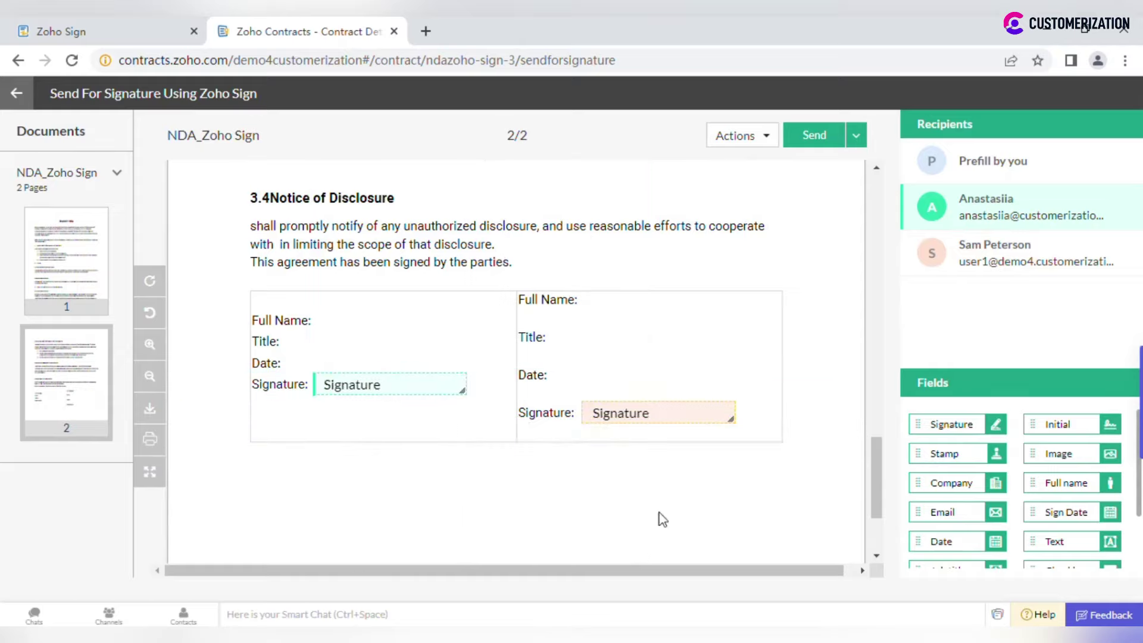